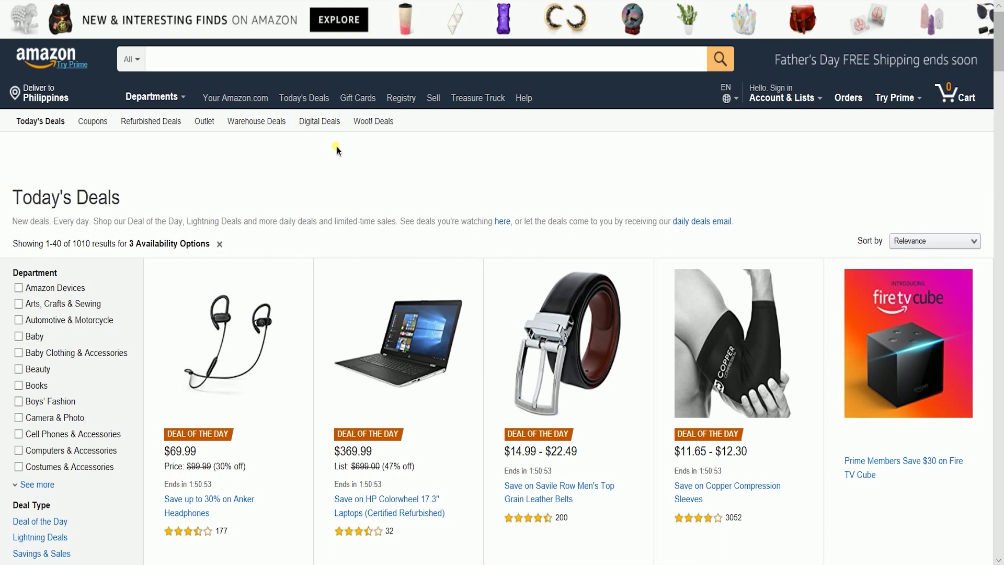
scroll(337, 149, "down", 4)
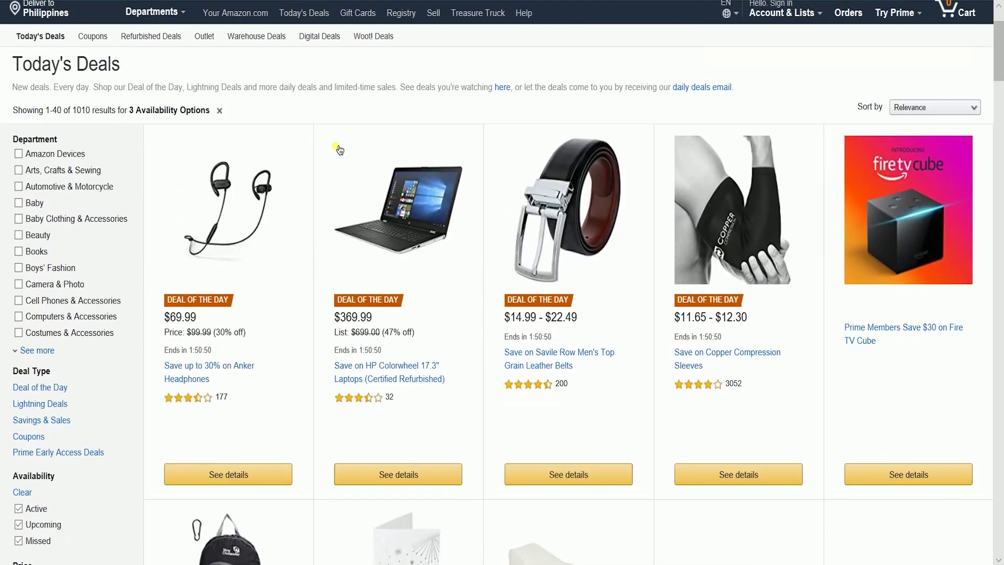
scroll(339, 150, "down", 2)
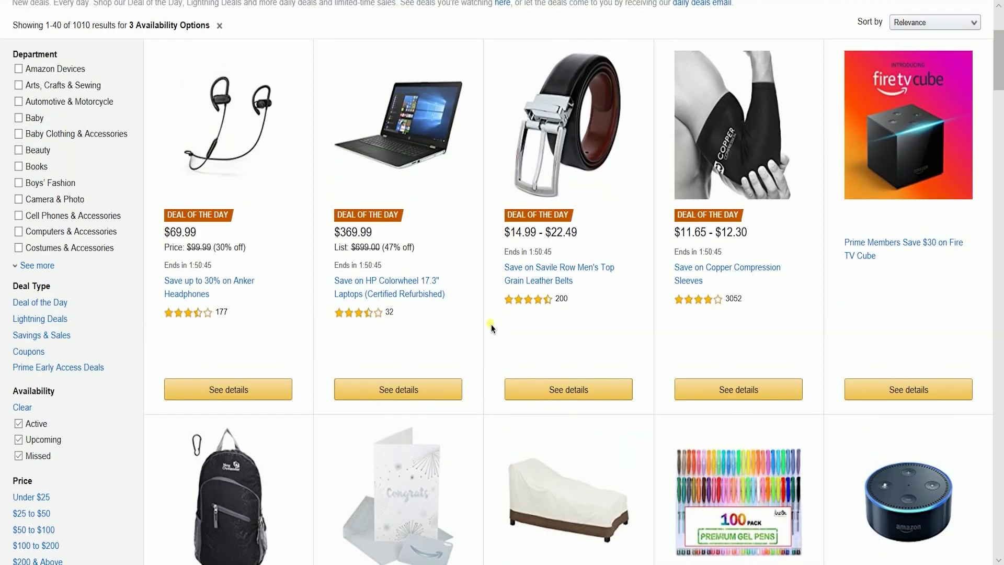
scroll(491, 324, "down", 5)
scroll(491, 324, "down", 7)
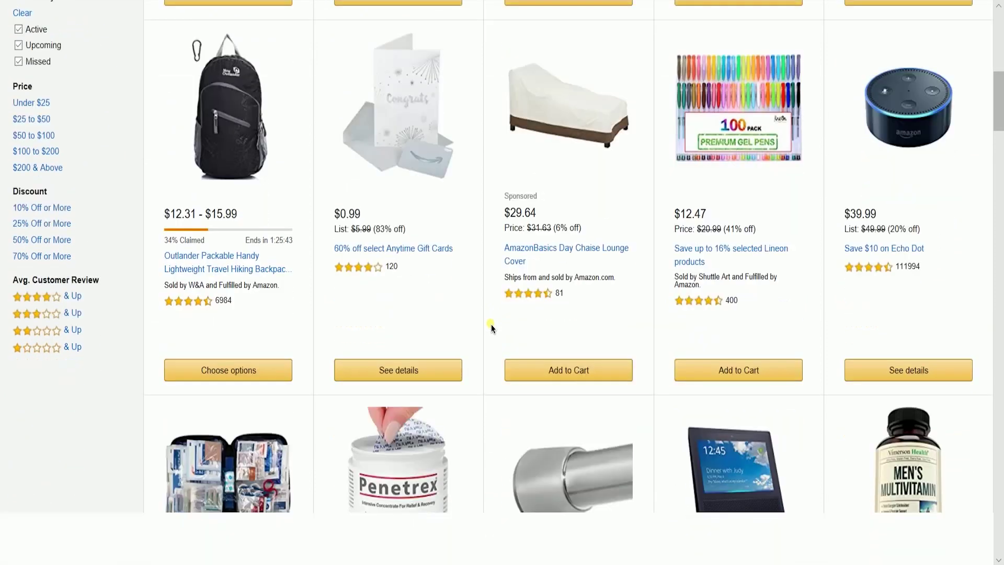
scroll(492, 324, "down", 13)
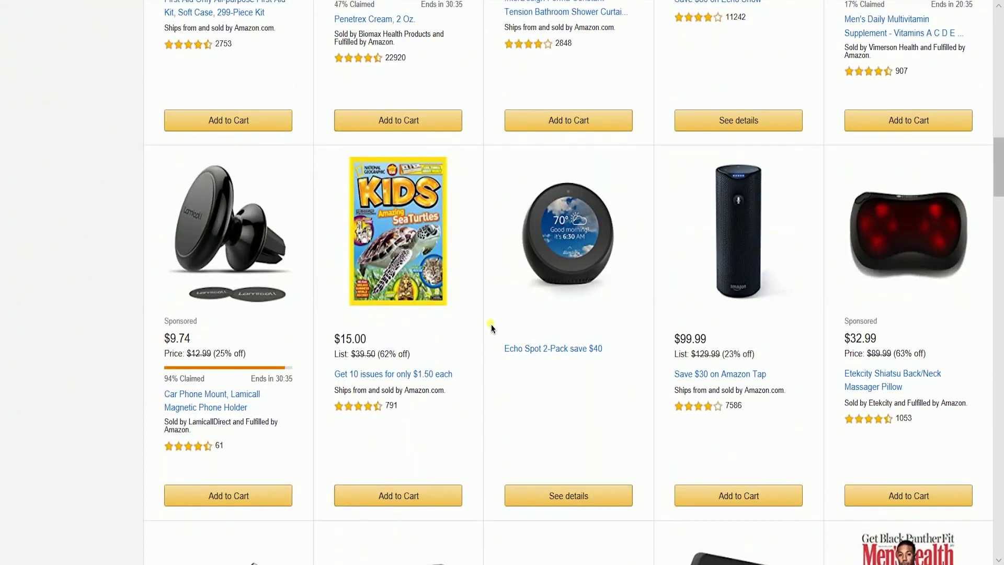
scroll(492, 324, "down", 6)
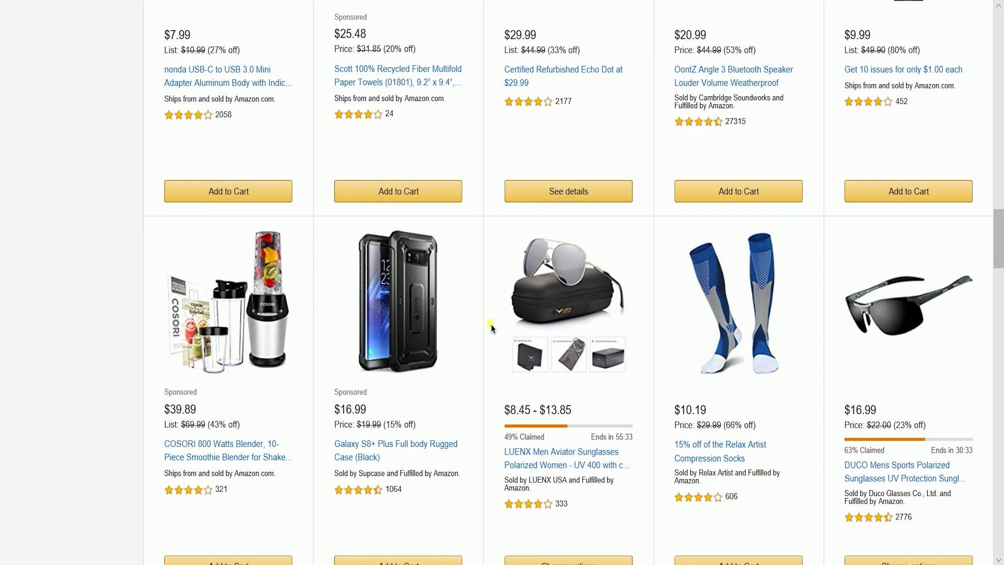
scroll(491, 324, "up", 2)
scroll(491, 323, "down", 8)
scroll(491, 324, "down", 9)
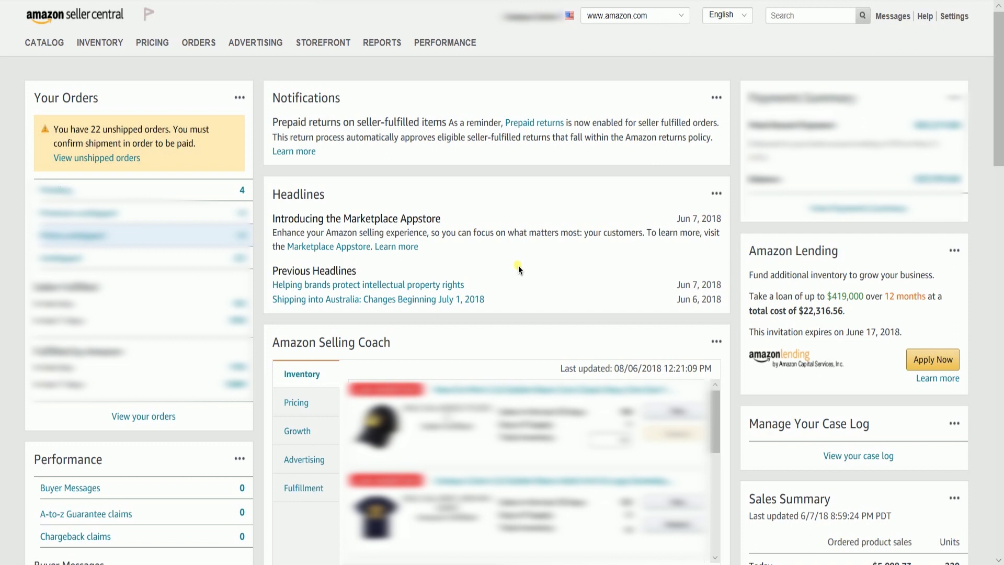
- Go to Advertising > Lightning Deals to reach the dashboard's recommended products with $150.00 fees
mouse_move(253, 42)
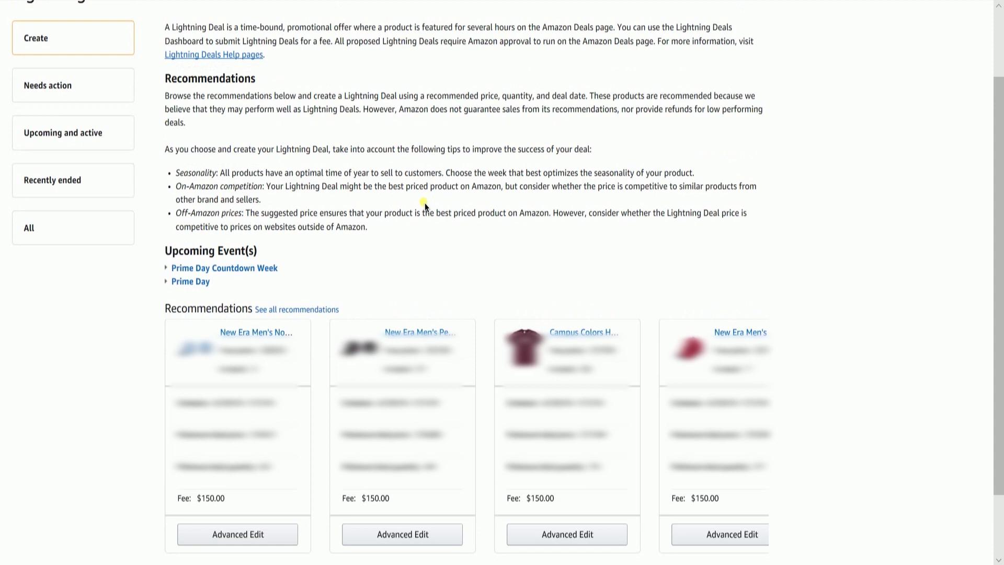
- Choose Advanced Edit on the first recommended product, the New Era Tar Heels pastel blue cap
scroll(425, 204, "down", 1)
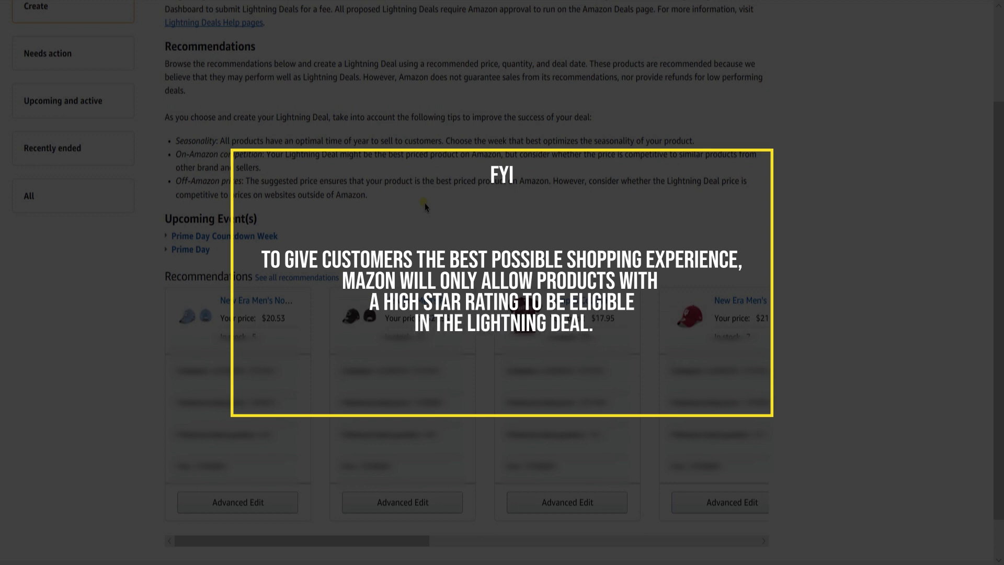
scroll(424, 203, "up", 1)
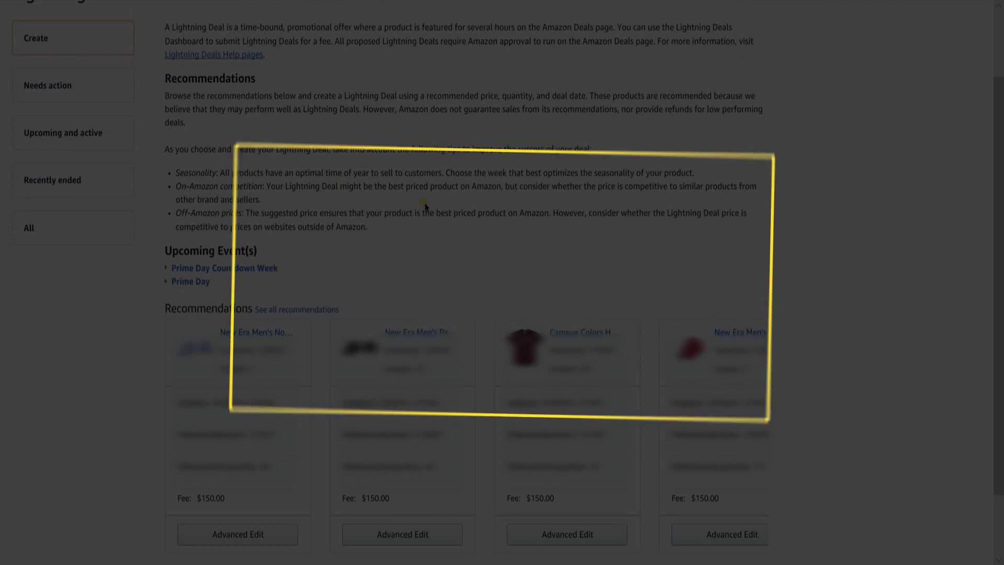
scroll(425, 204, "up", 1)
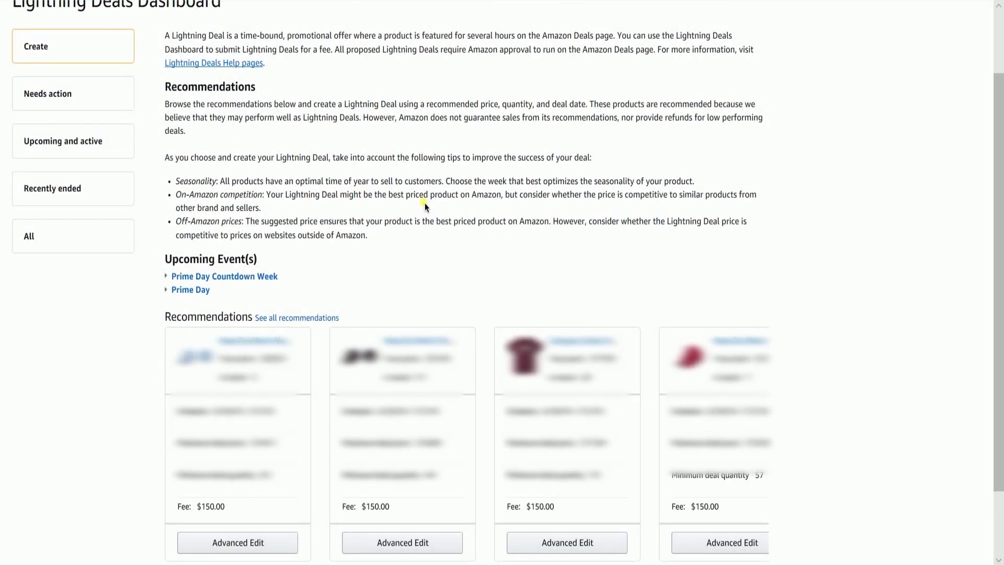
left_click(247, 542)
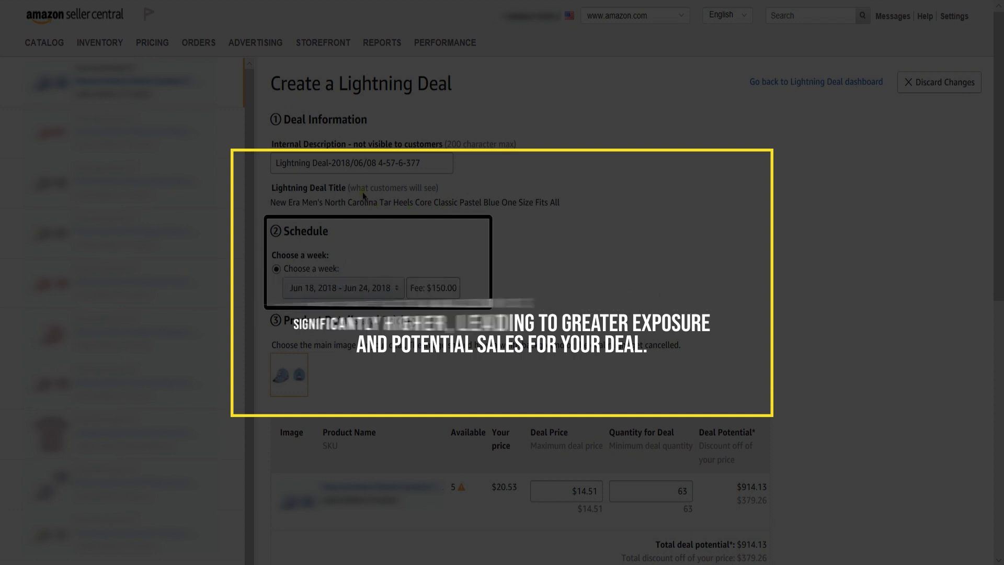
scroll(507, 235, "down", 2)
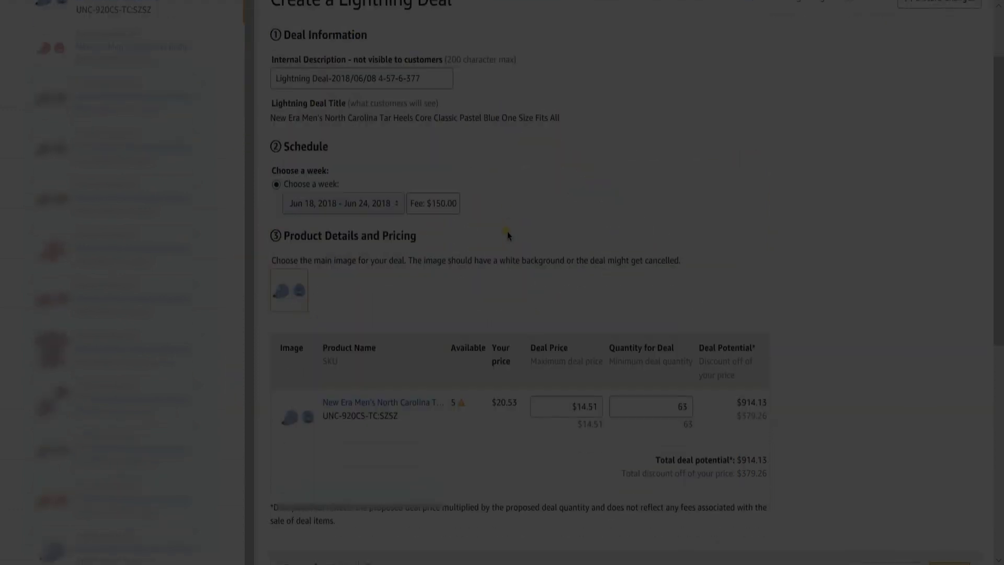
scroll(503, 237, "up", 2)
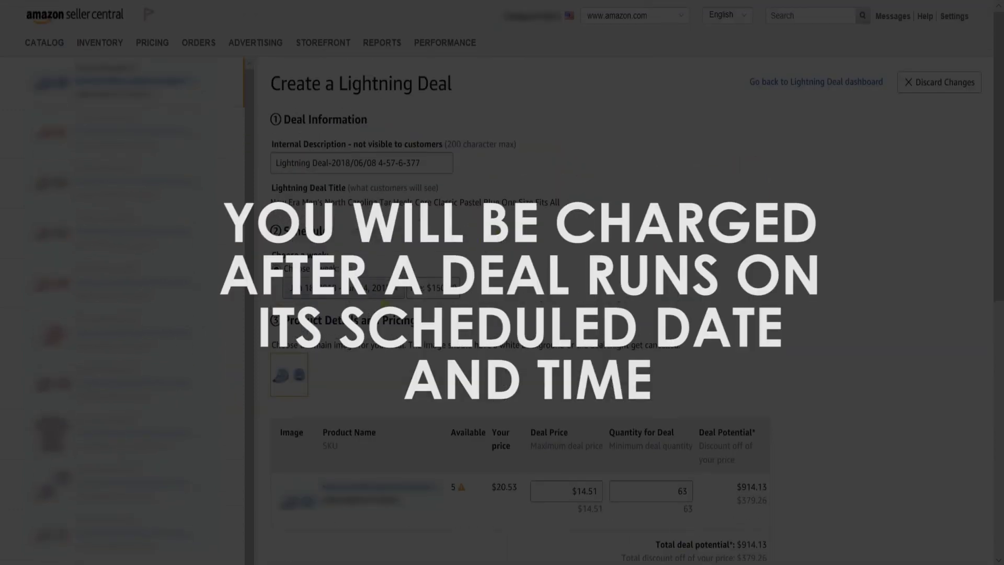
left_click(397, 297)
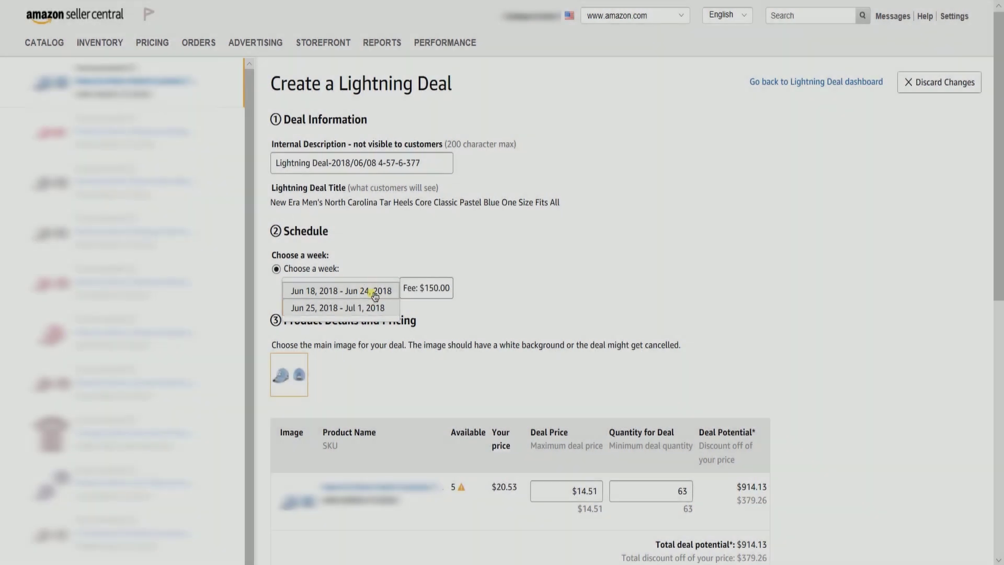
left_click(339, 291)
scroll(840, 268, "down", 6)
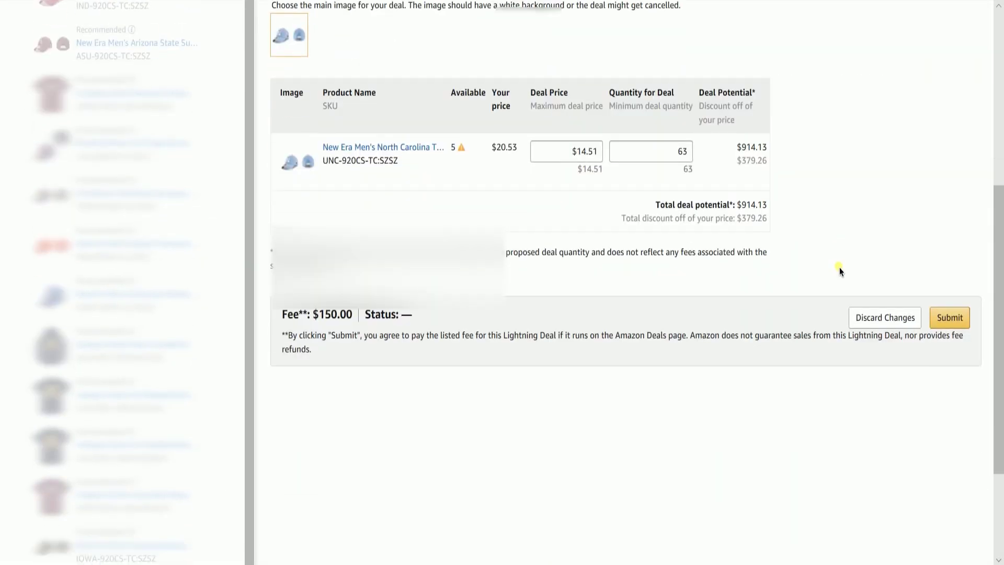
scroll(839, 268, "up", 2)
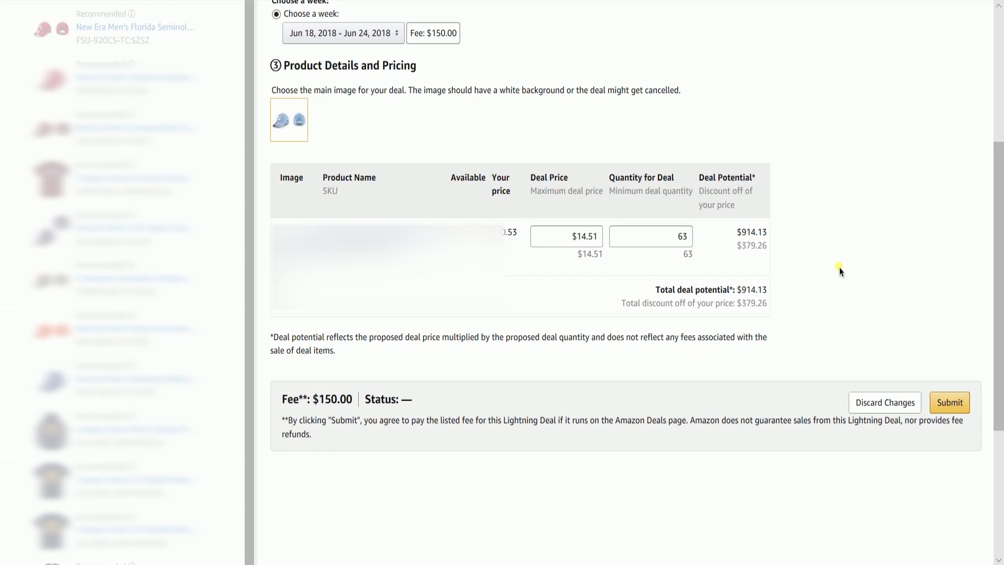
- Submit the Lightning Deal, then view the Upcoming and active and Recently ended deal lists
left_click(949, 401)
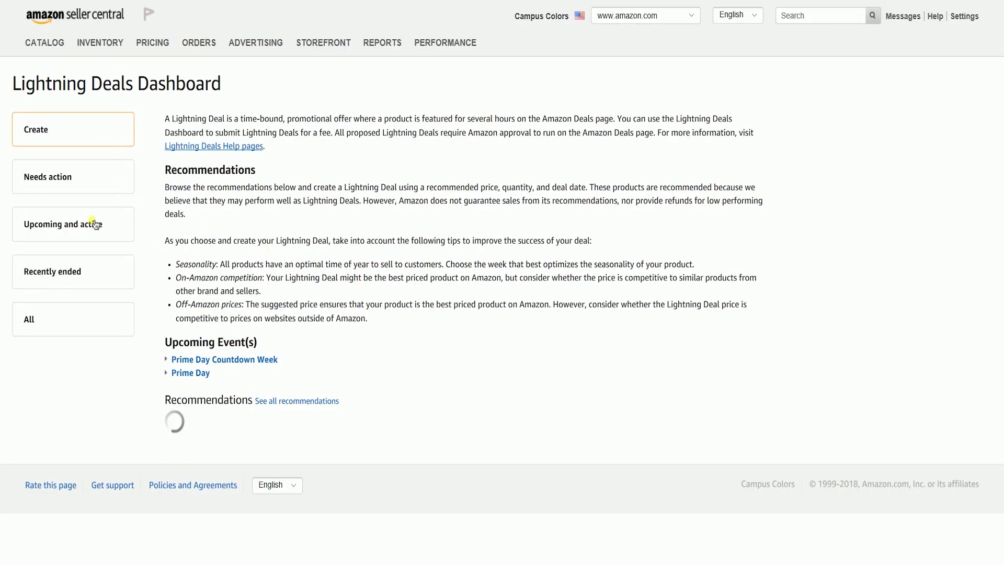
left_click(96, 225)
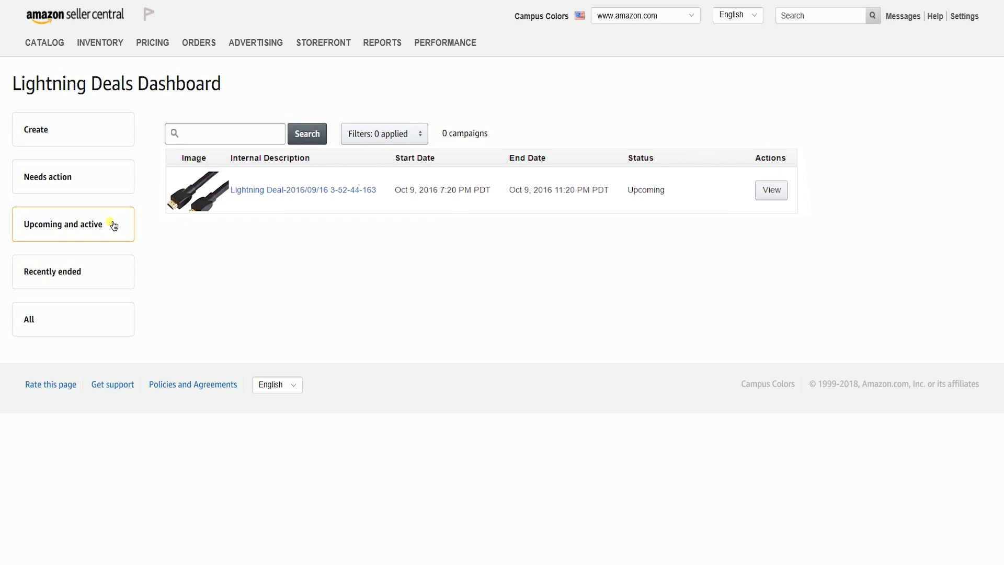
left_click(95, 277)
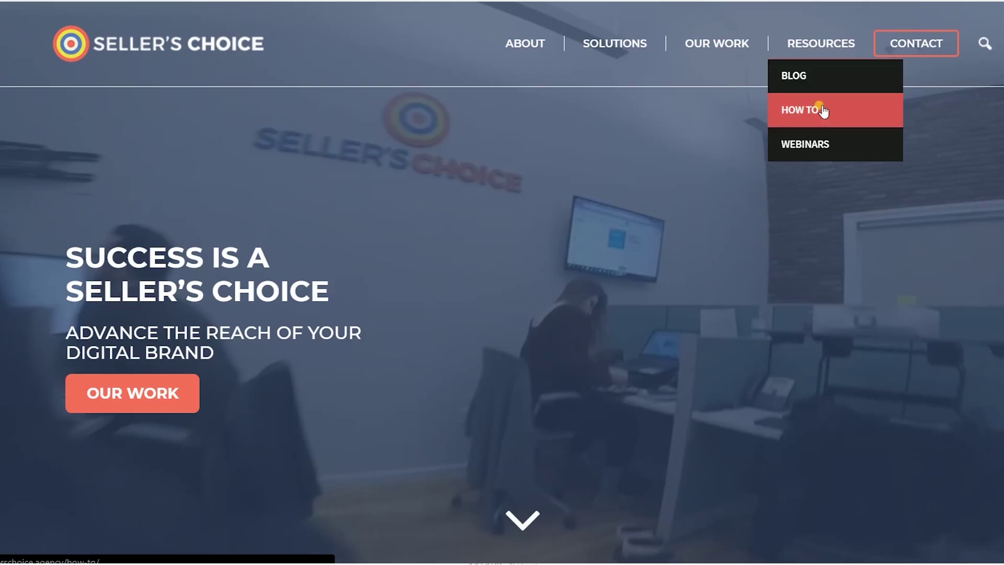
- Browse the site's How To articles and Webinars page from the Resources menu
left_click(777, 105)
scroll(771, 179, "down", 5)
scroll(763, 206, "up", 5)
mouse_move(852, 41)
left_click(815, 144)
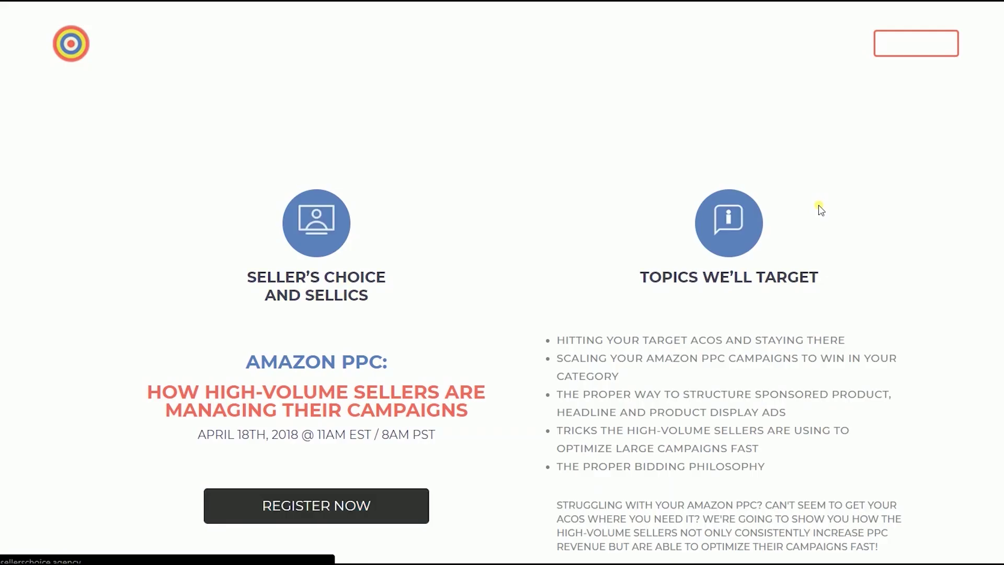
scroll(819, 210, "down", 5)
scroll(852, 117, "up", 5)
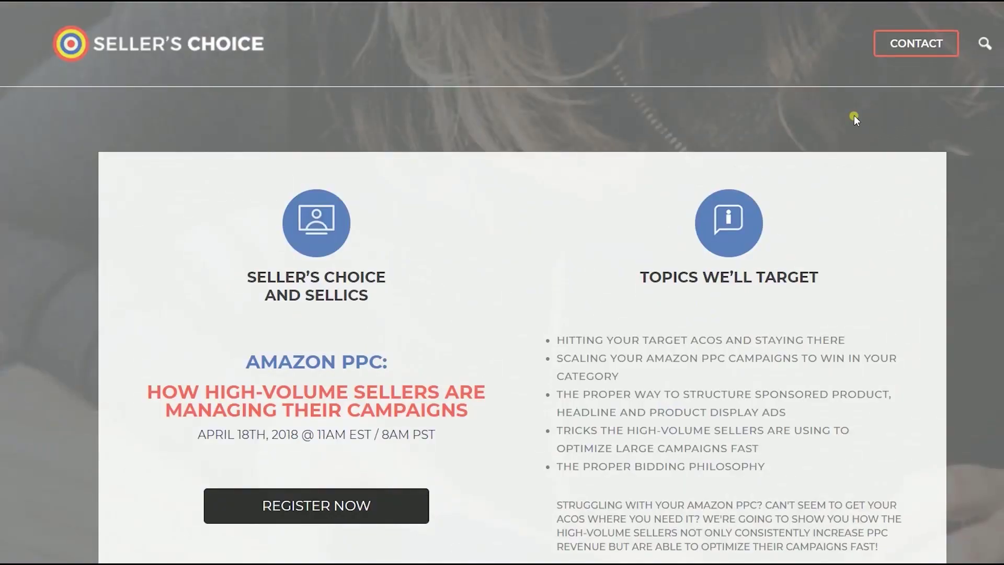
- Return to How To, then open Resources > Blog showing its April 2018 posts
key("alt+Left")
mouse_move(812, 52)
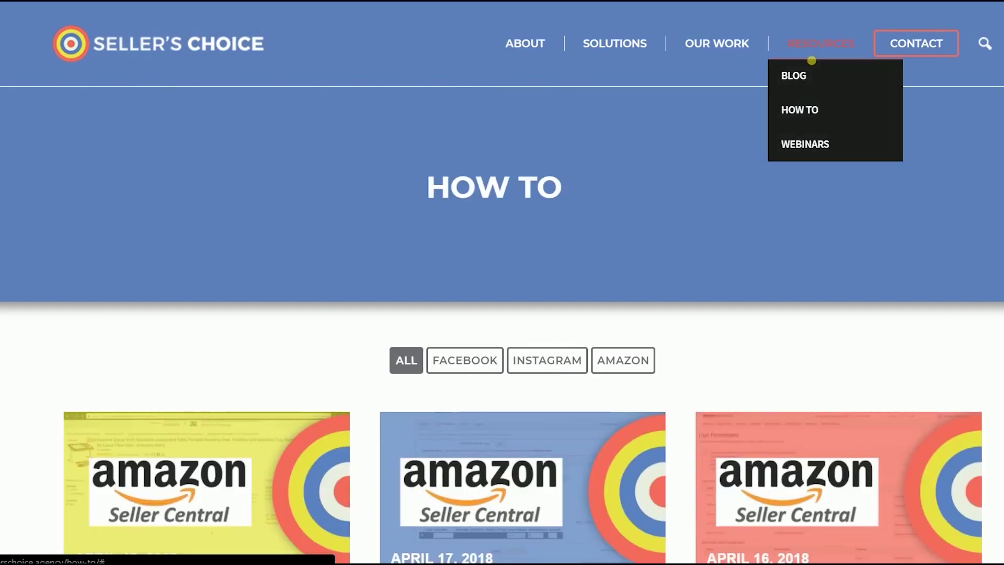
left_click(813, 91)
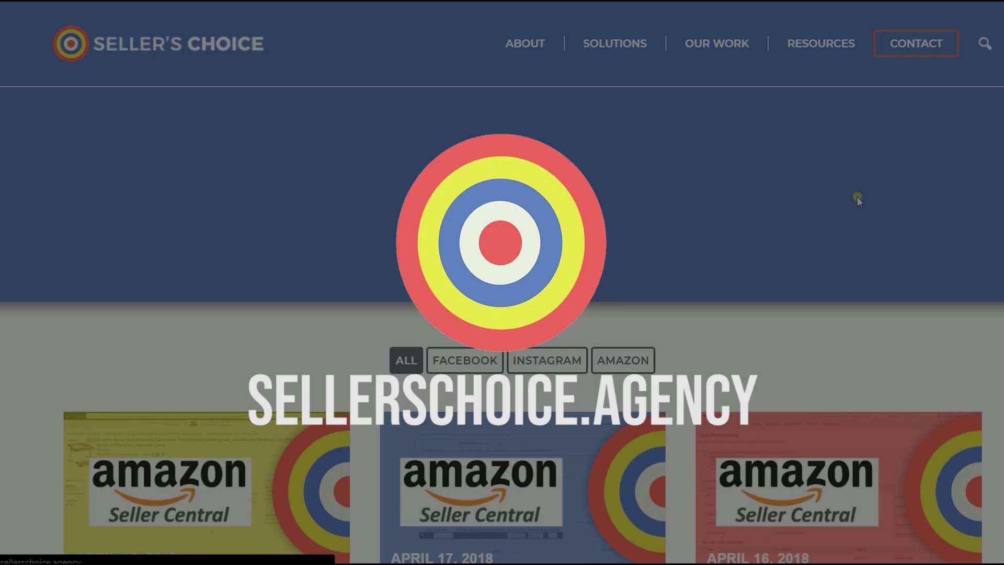
scroll(858, 198, "down", 14)
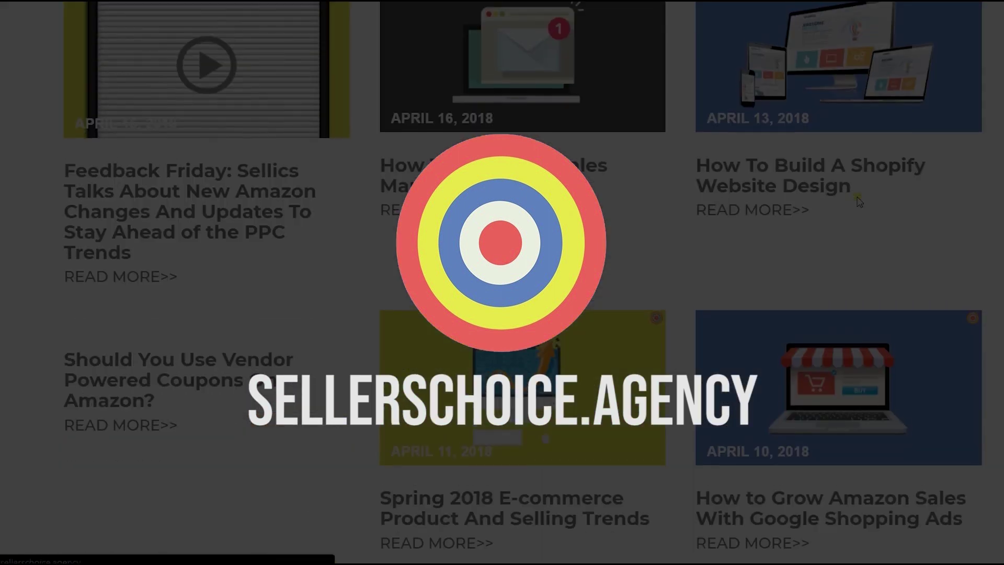
scroll(857, 198, "up", 15)
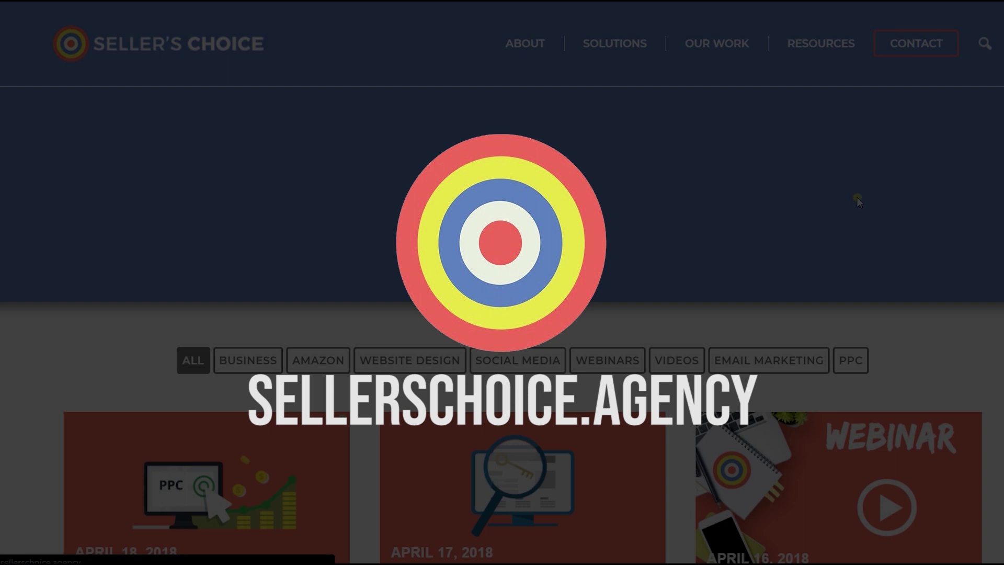